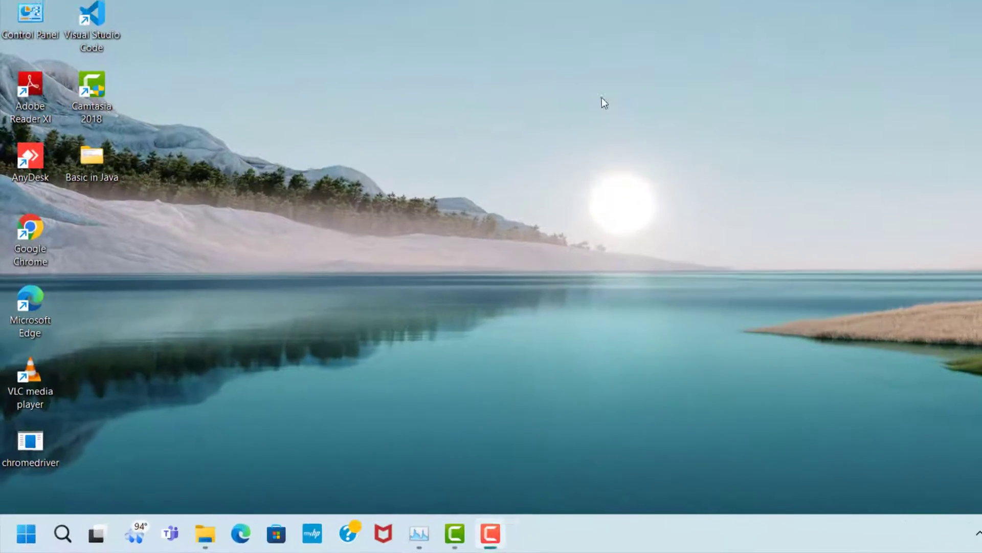
- Open the roaming application data folder by running %appdata% from the Run dialog
key("super+r")
type("%")
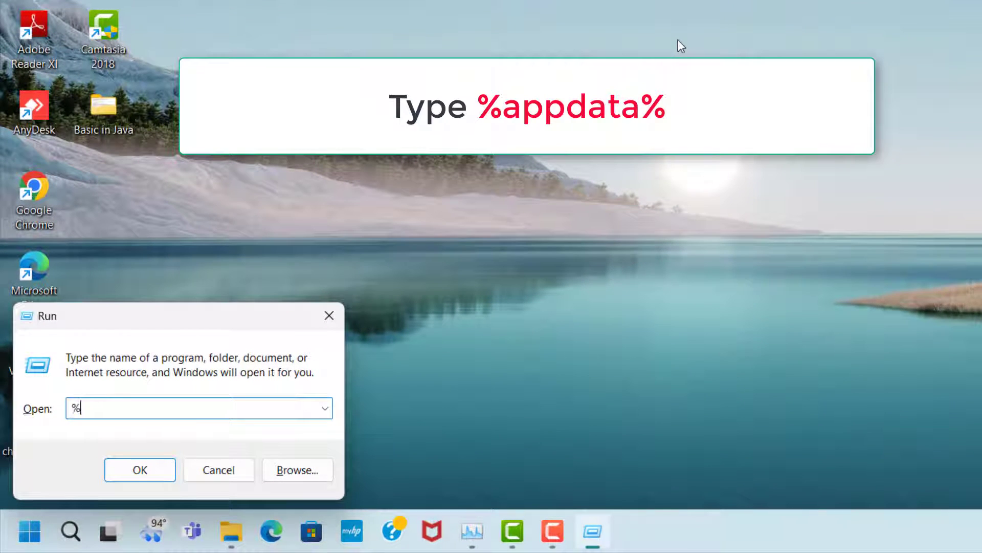
type("appd")
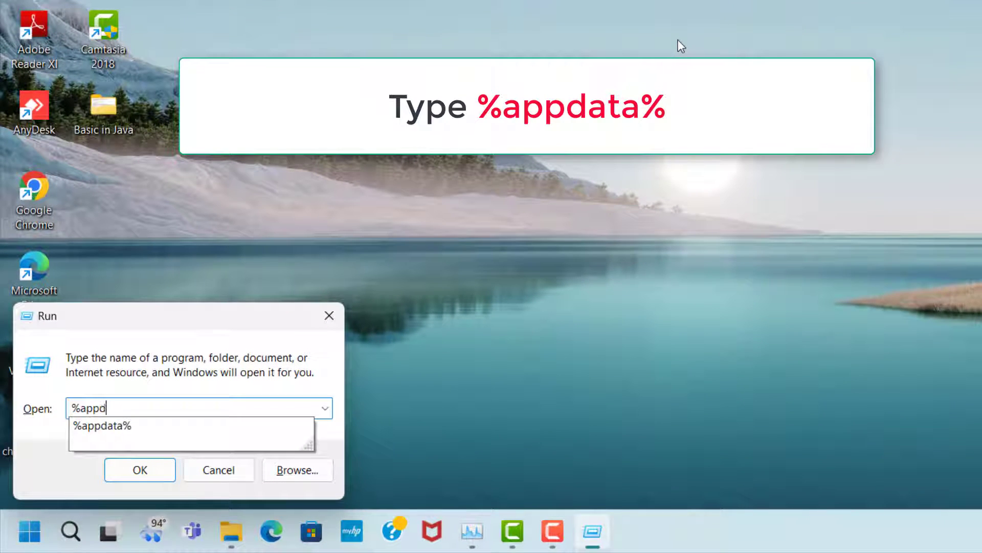
type("ata%")
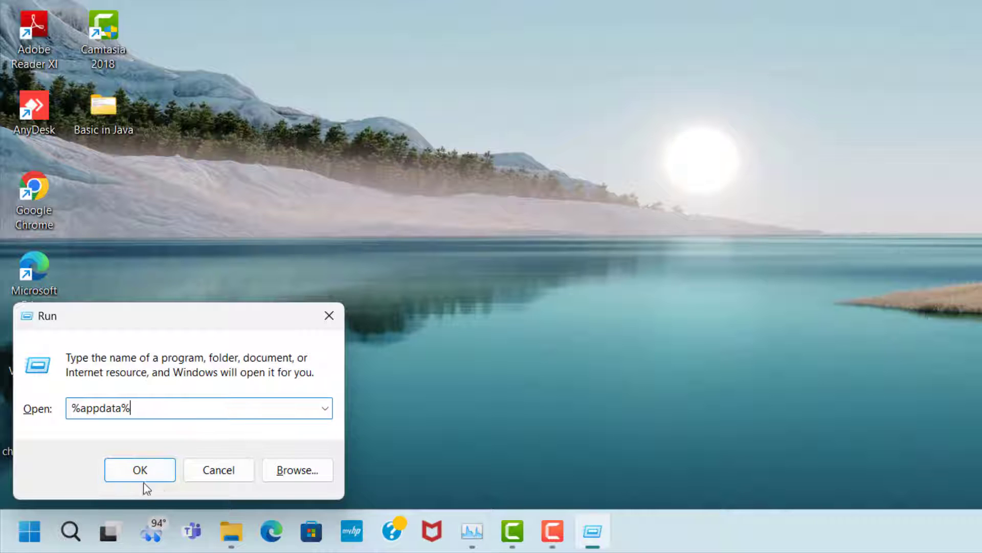
left_click(153, 471)
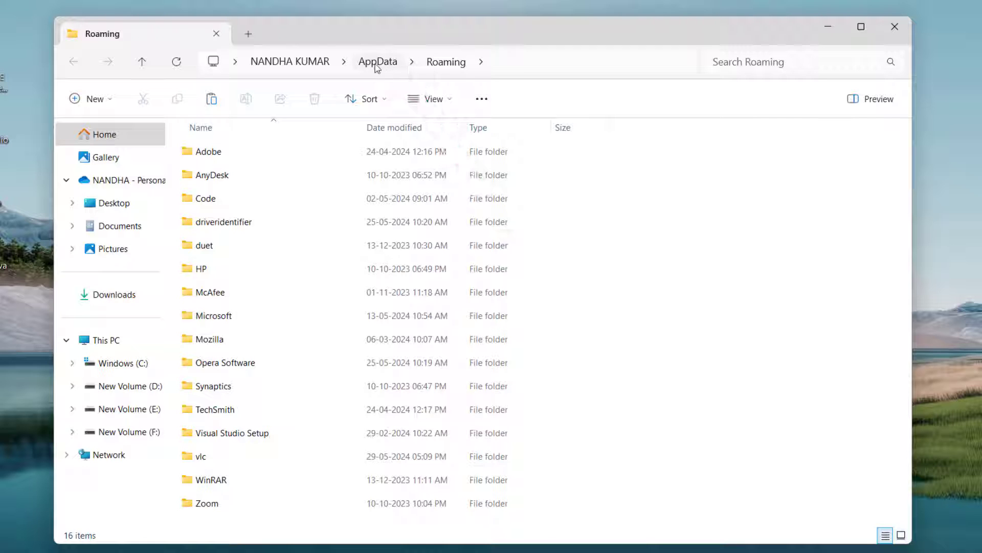
- Go up to the AppData folder and open the Temp folder inside Local
left_click(384, 66)
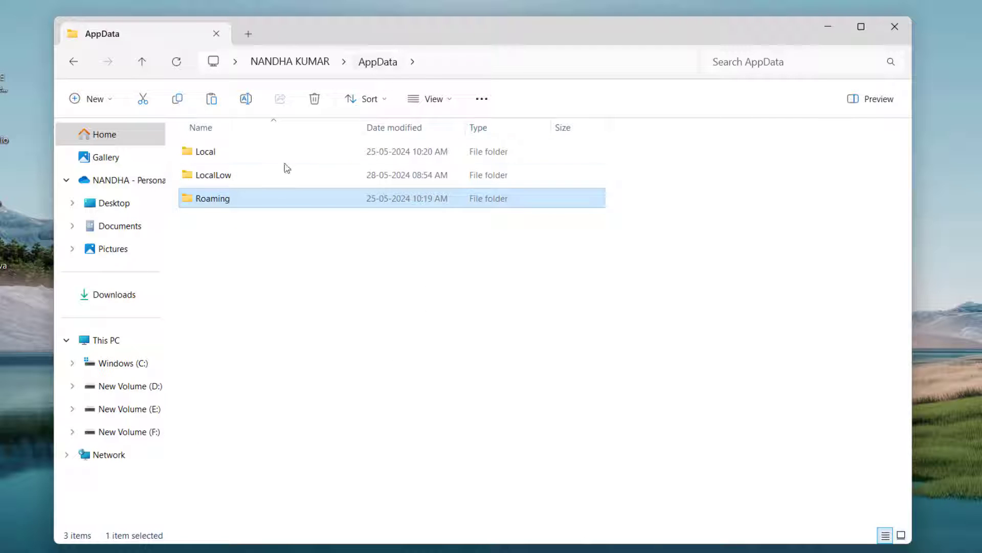
left_click(254, 155)
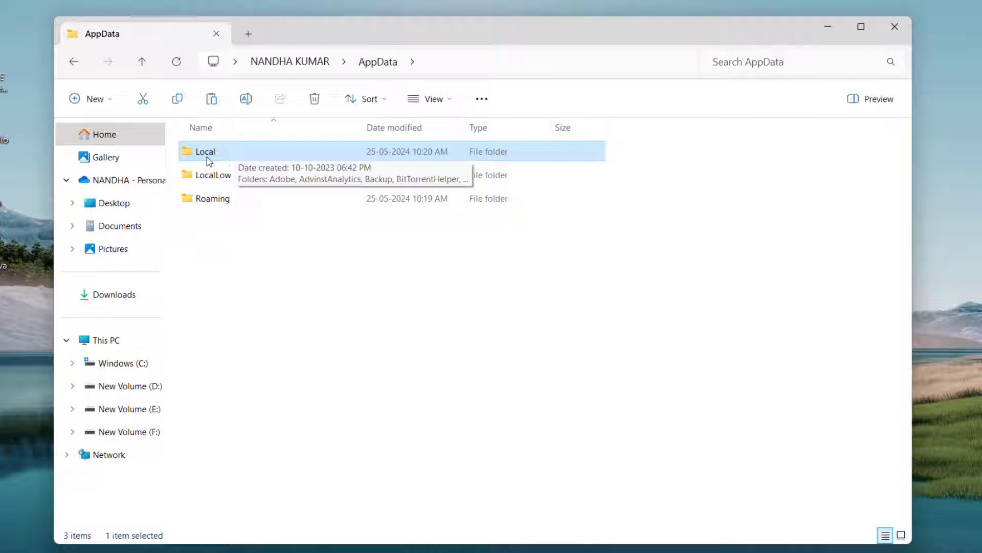
double_click(237, 159)
scroll(241, 351, "down", 4)
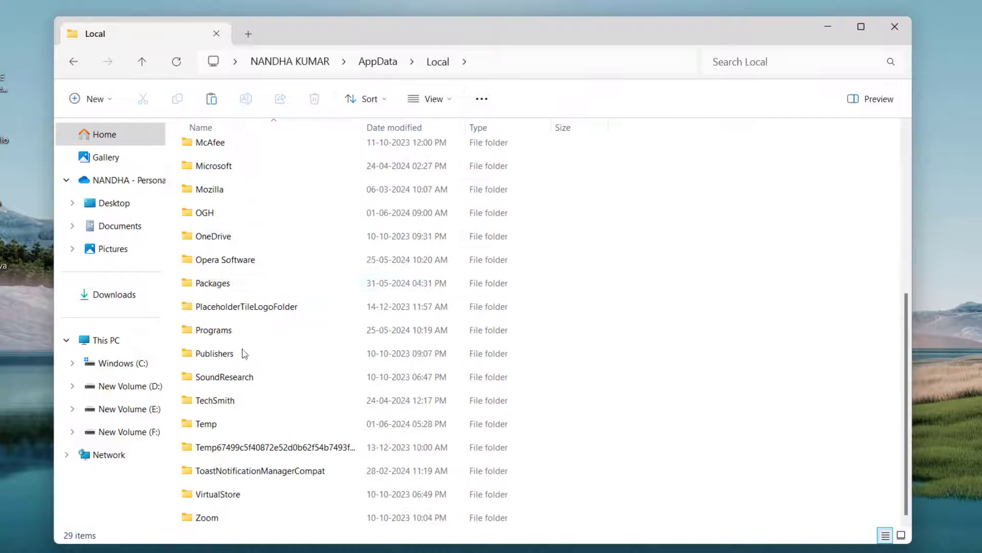
left_click(205, 424)
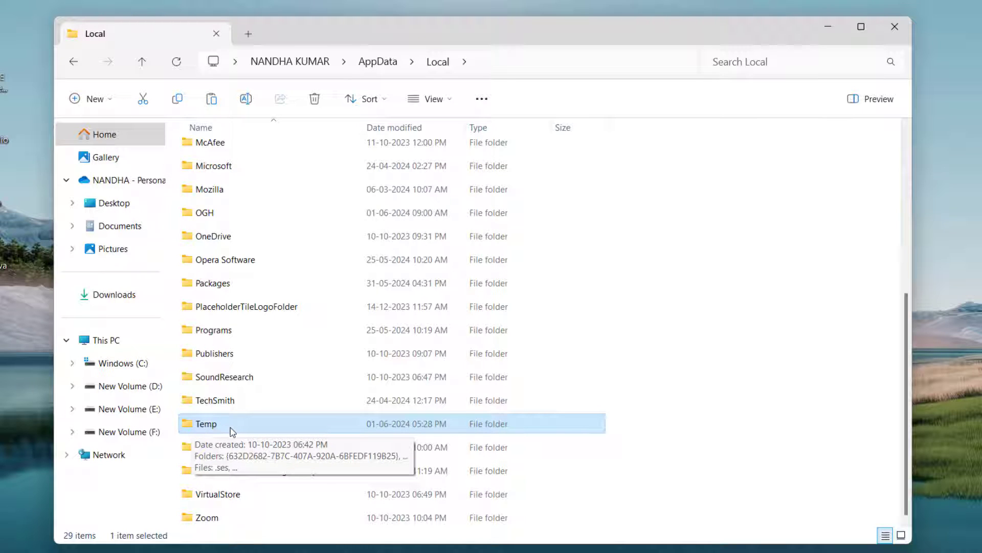
double_click(203, 430)
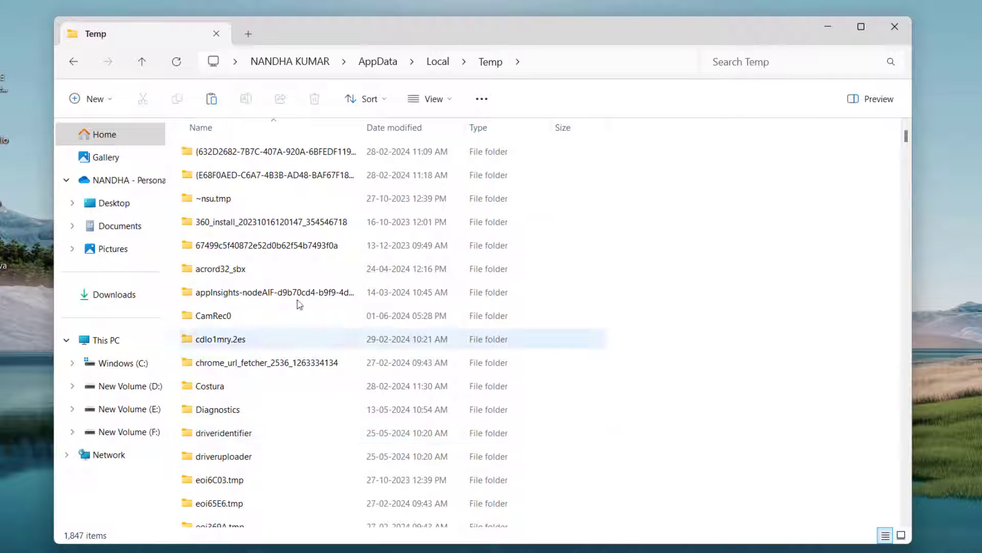
- Delete all files and folders in the AppData Local Temp folder
left_click(338, 154)
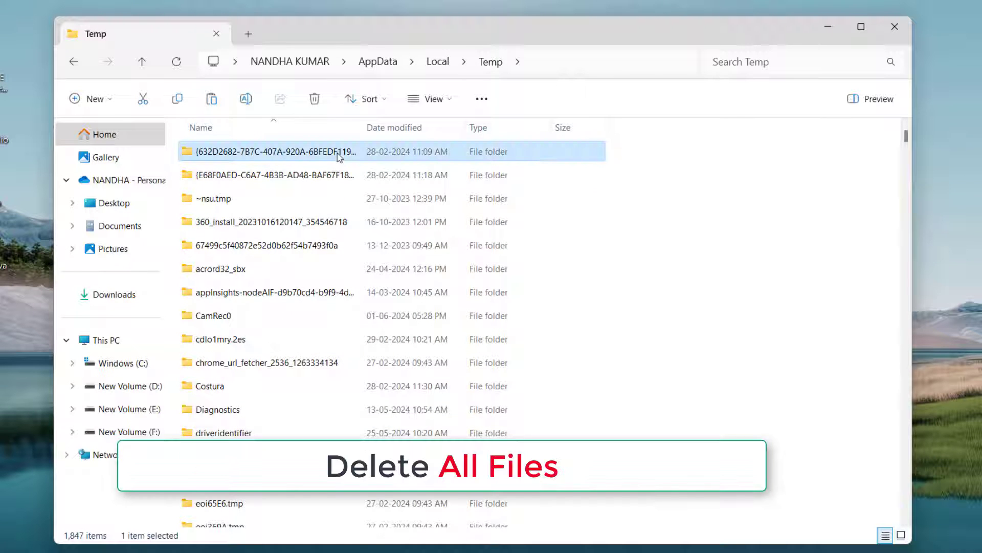
key("ctrl+a")
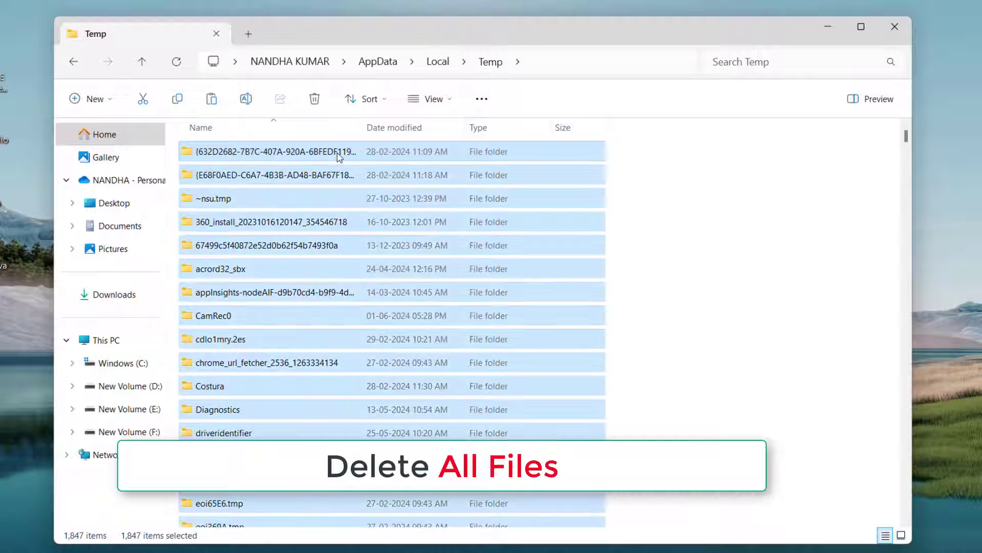
right_click(338, 154)
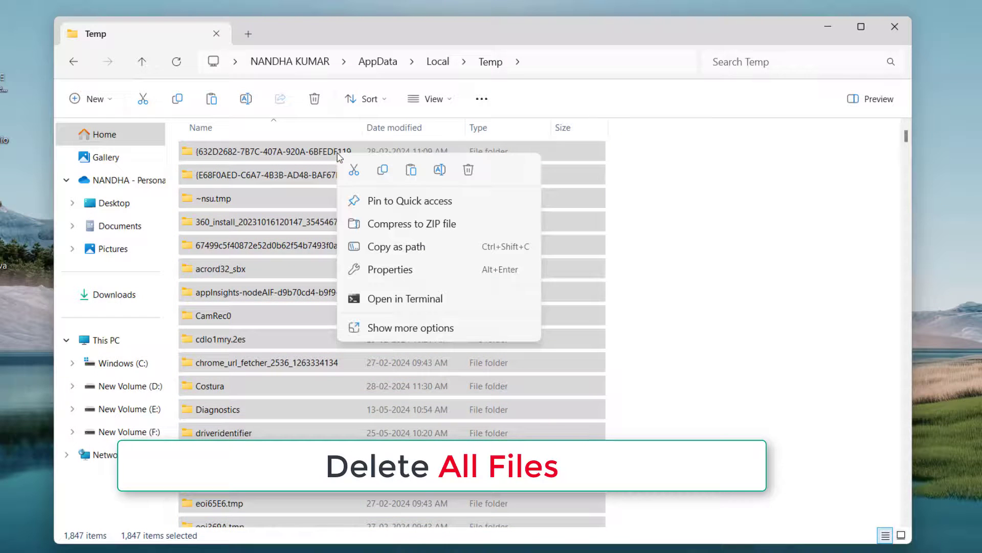
left_click(475, 171)
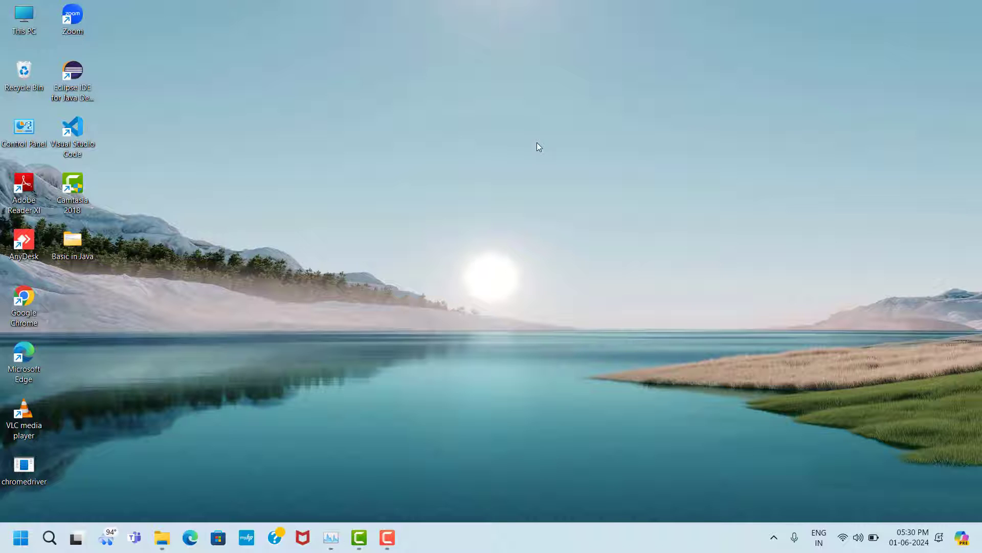
- Open the Windows Temp folder by running temp from the Run dialog
key("super+r")
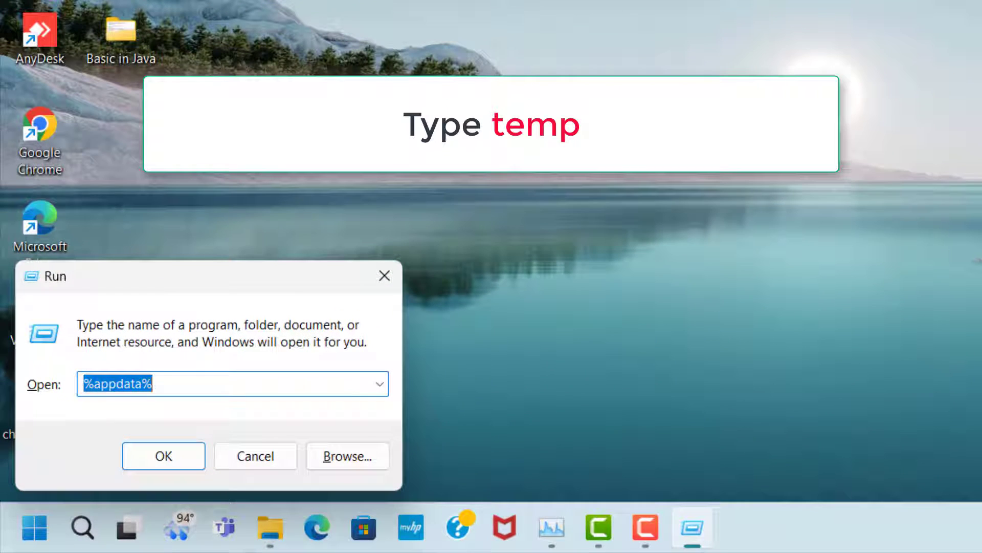
type("temp")
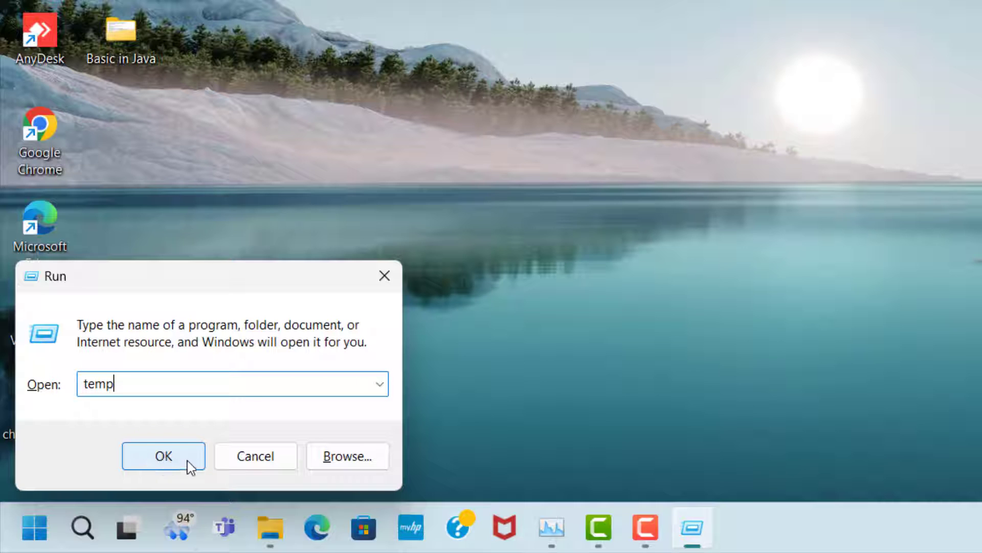
left_click(173, 463)
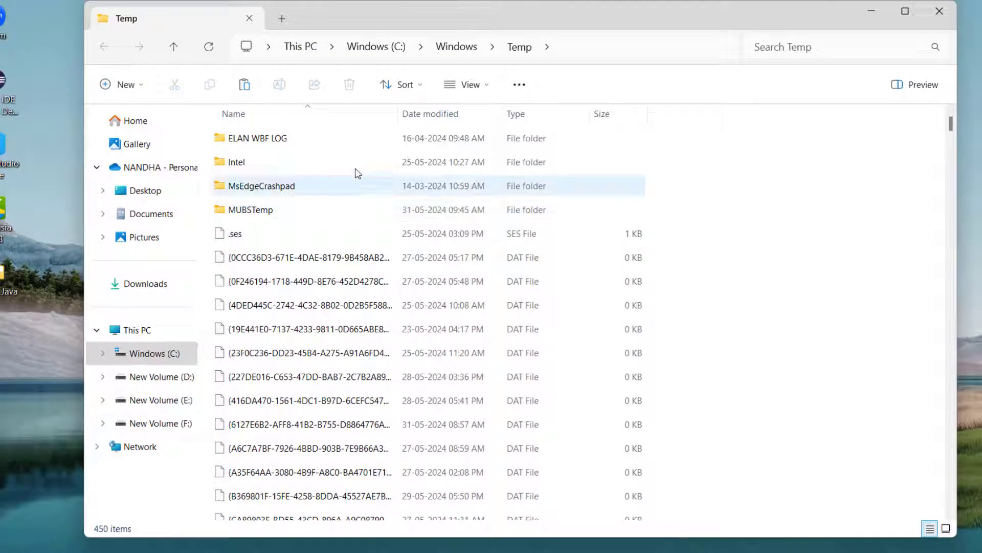
- Delete all files and folders in the Temp folder under C:\Windows
left_click(354, 139)
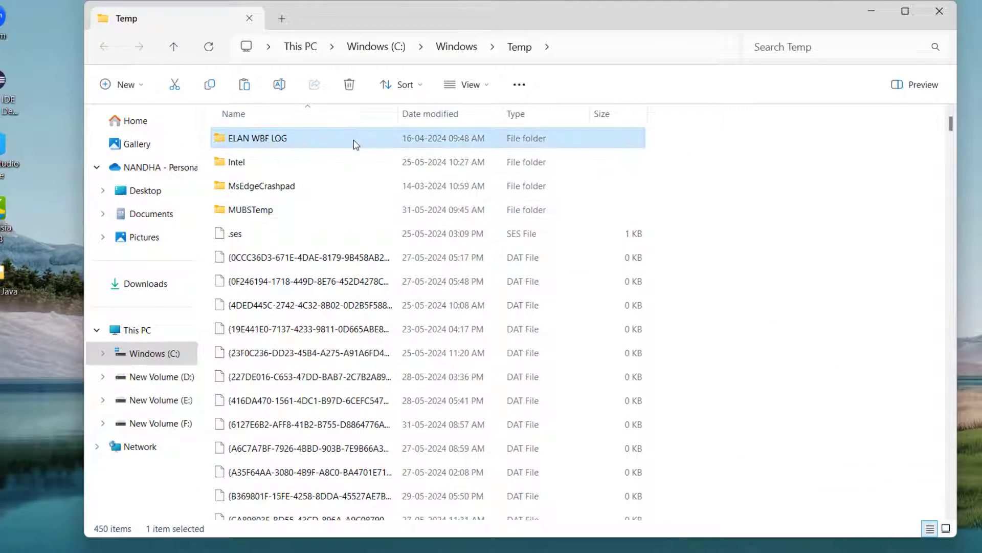
key("ctrl+a")
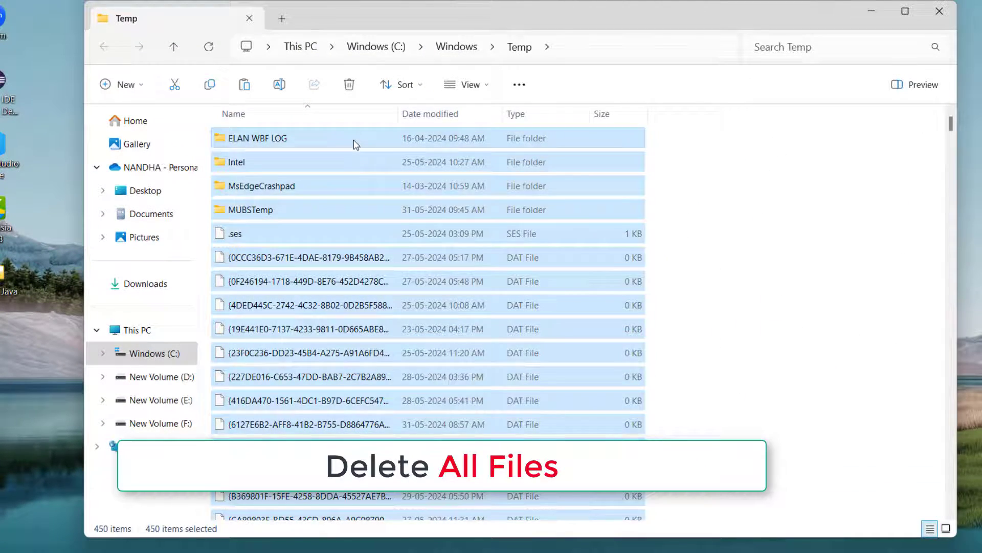
right_click(354, 141)
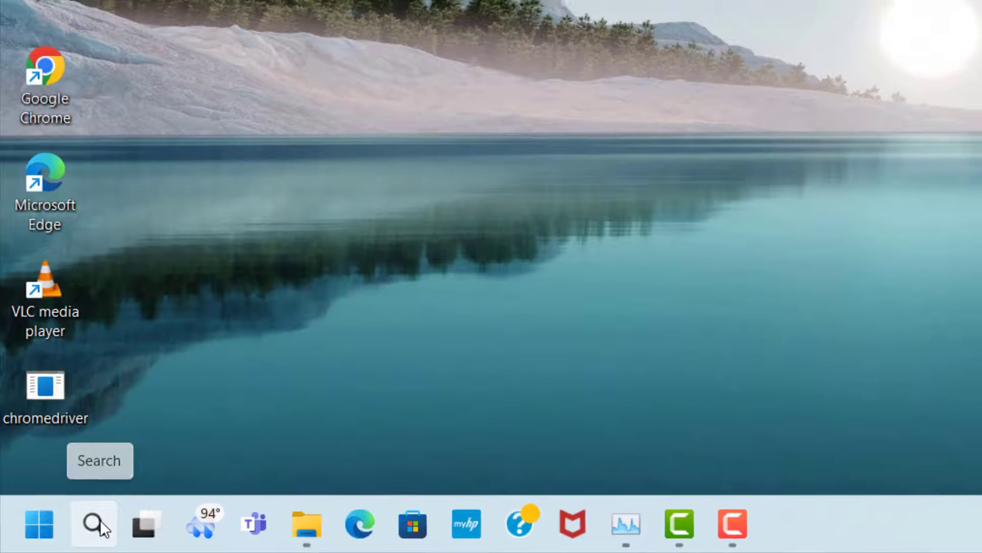
- Find the Check for updates setting through Windows search, run an update check, and close Settings
left_click(98, 522)
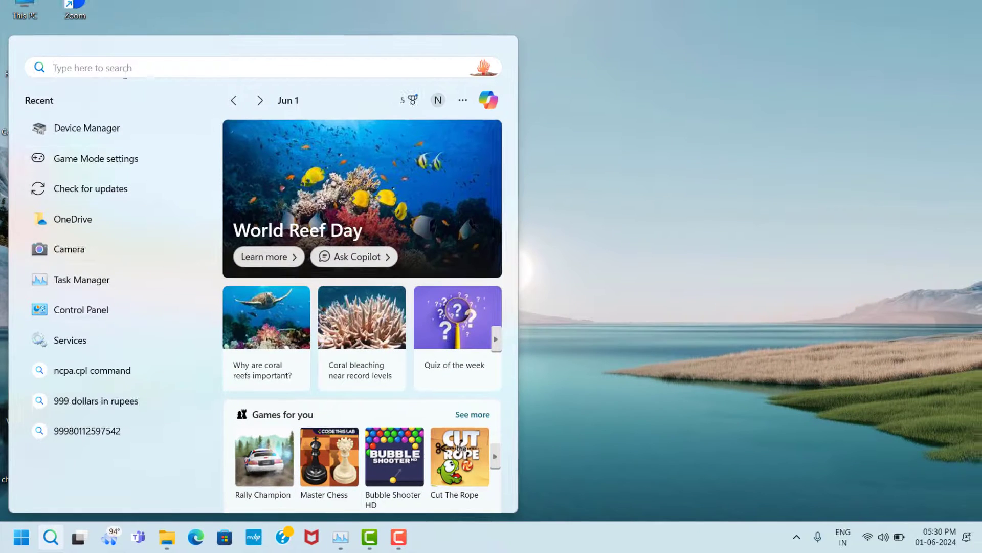
type("chec")
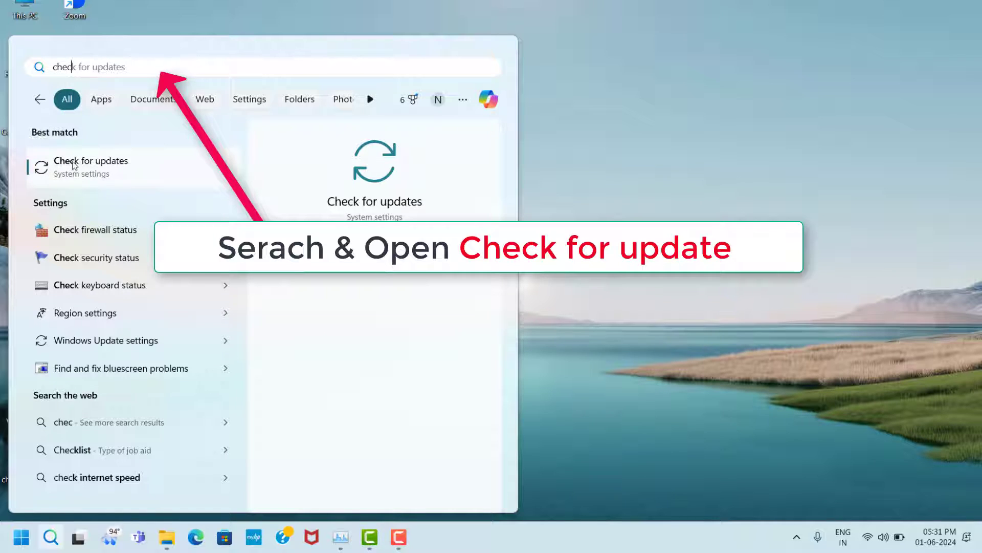
left_click(111, 161)
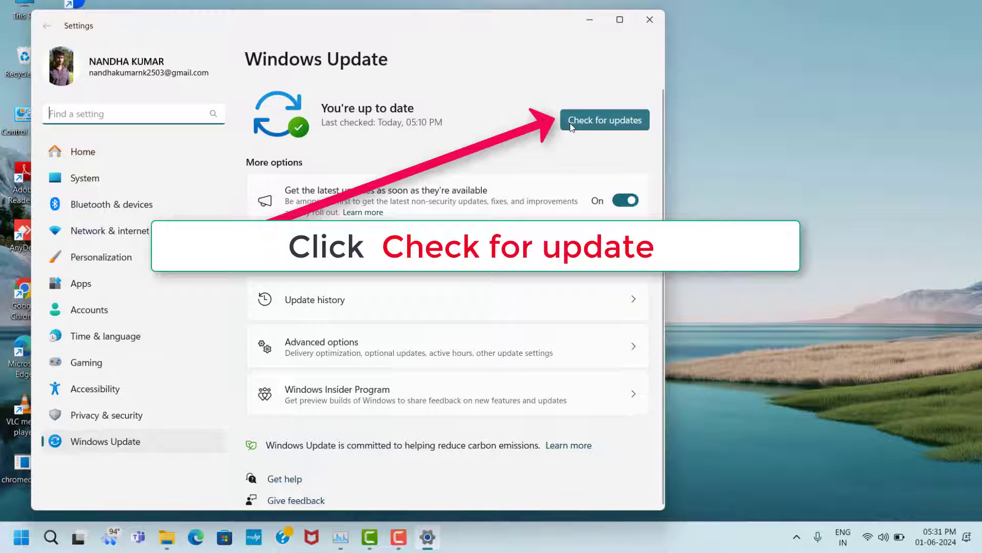
left_click(615, 119)
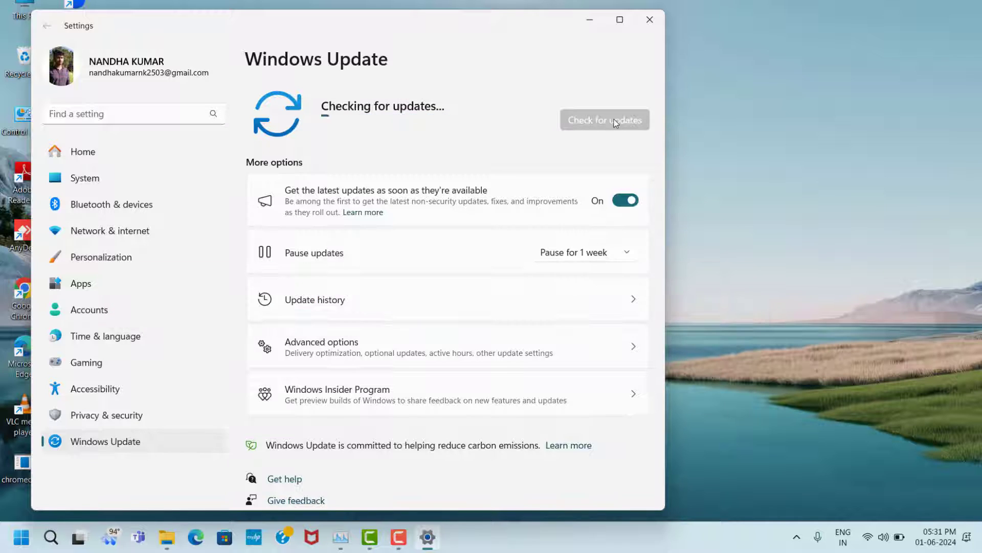
left_click(651, 21)
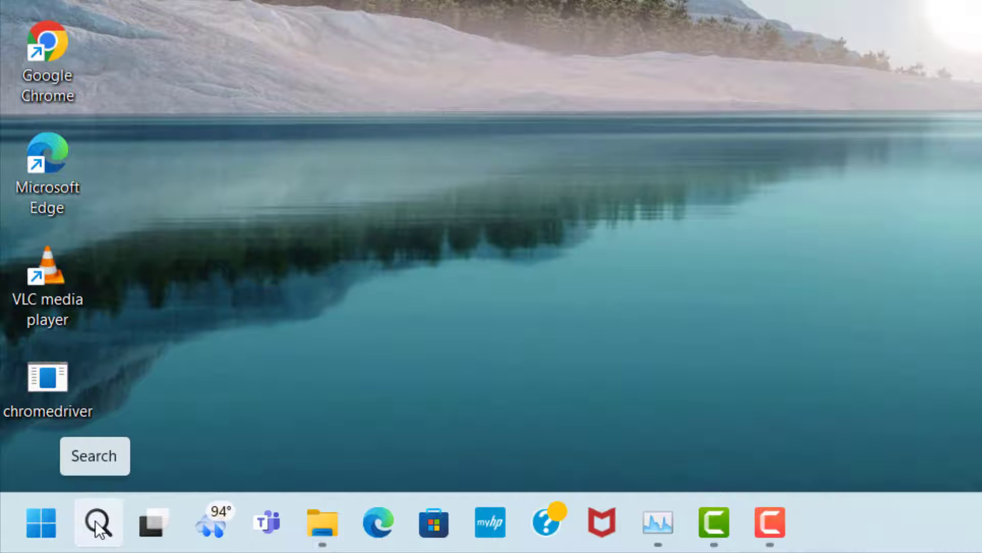
- Find the Game Mode settings through Windows search and turn Game Mode on
left_click(97, 525)
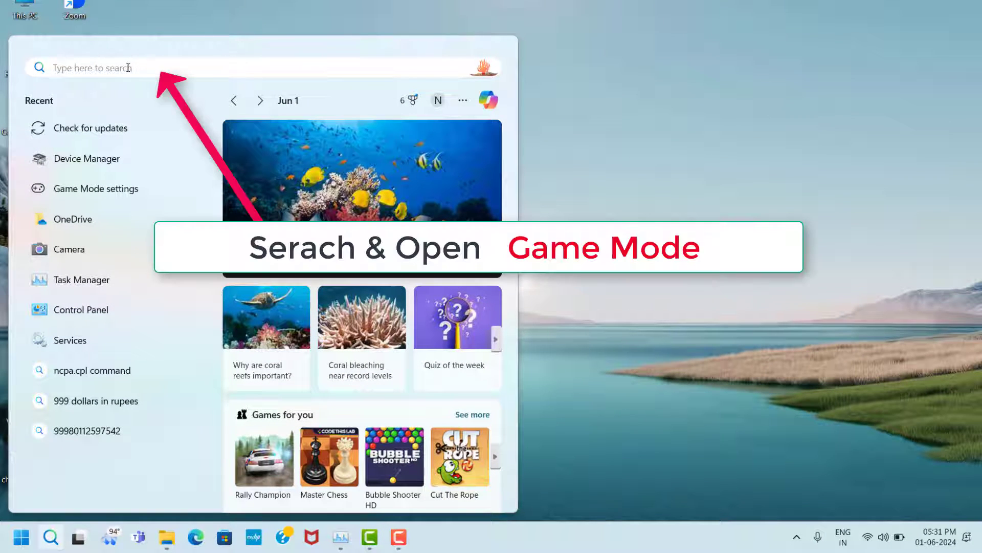
type("game mo")
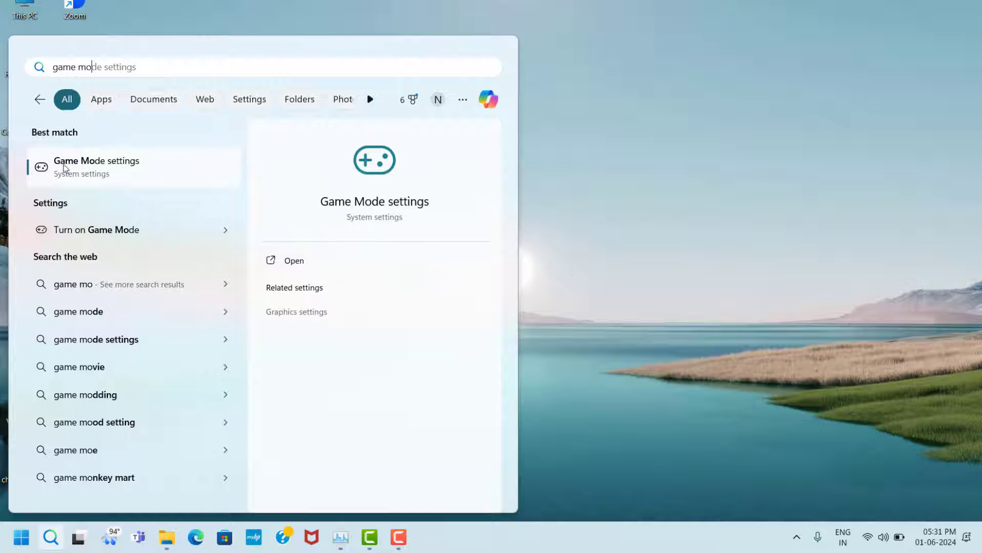
left_click(103, 163)
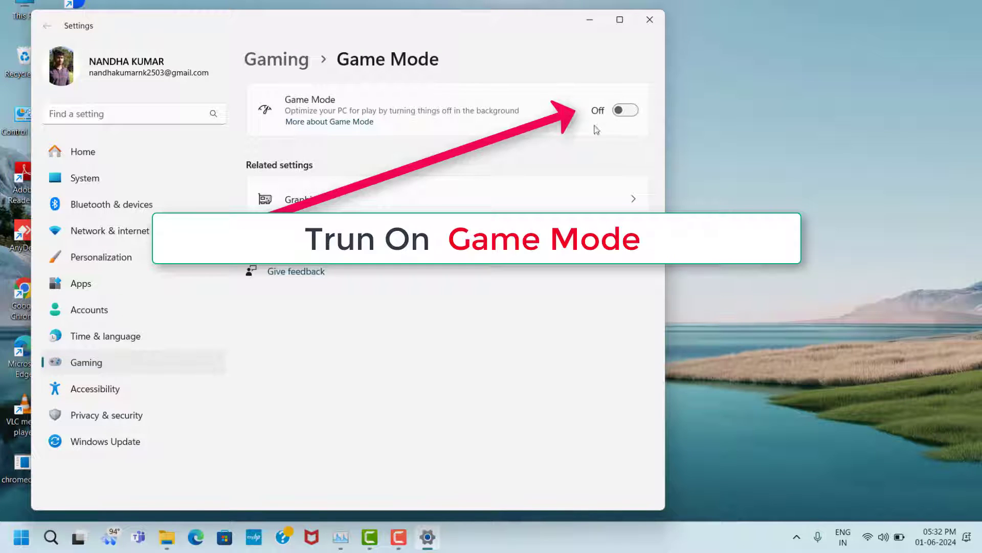
left_click(635, 114)
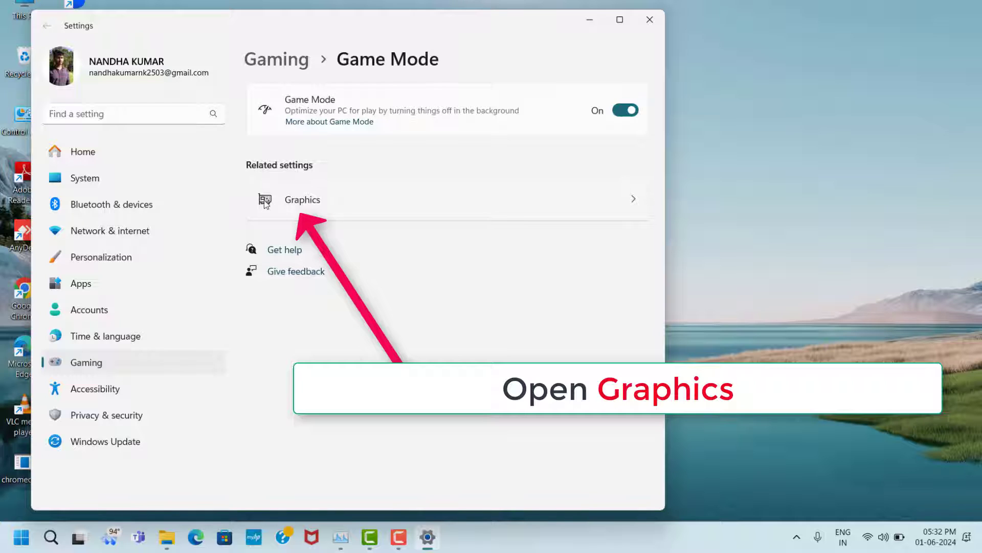
- Turn on Optimizations for windowed games in the default graphics settings and close Settings
left_click(633, 200)
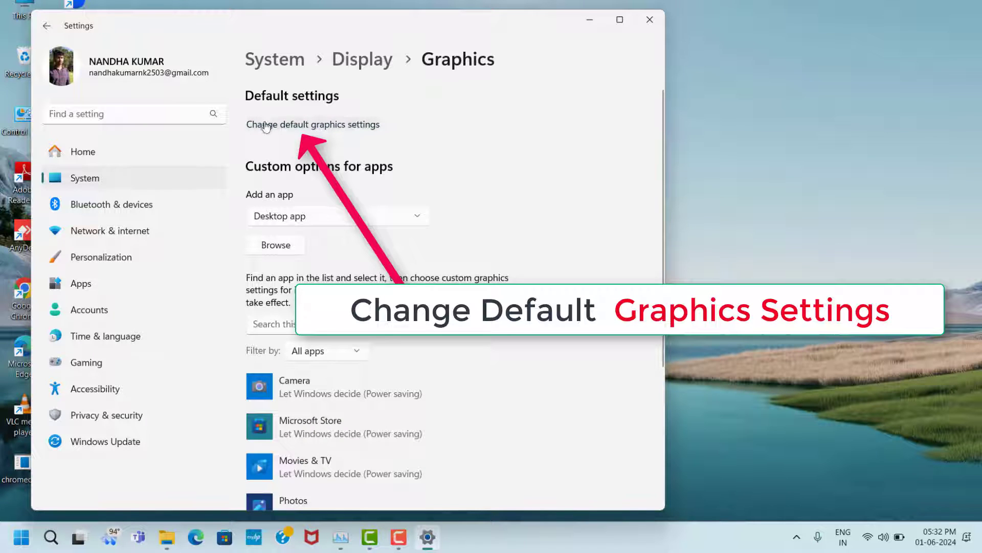
left_click(325, 126)
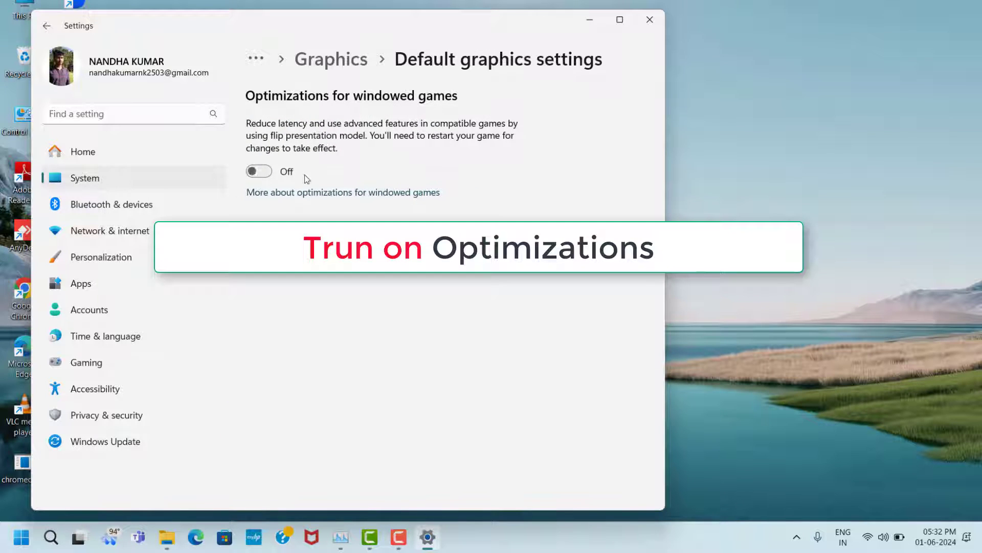
left_click(270, 178)
left_click(649, 19)
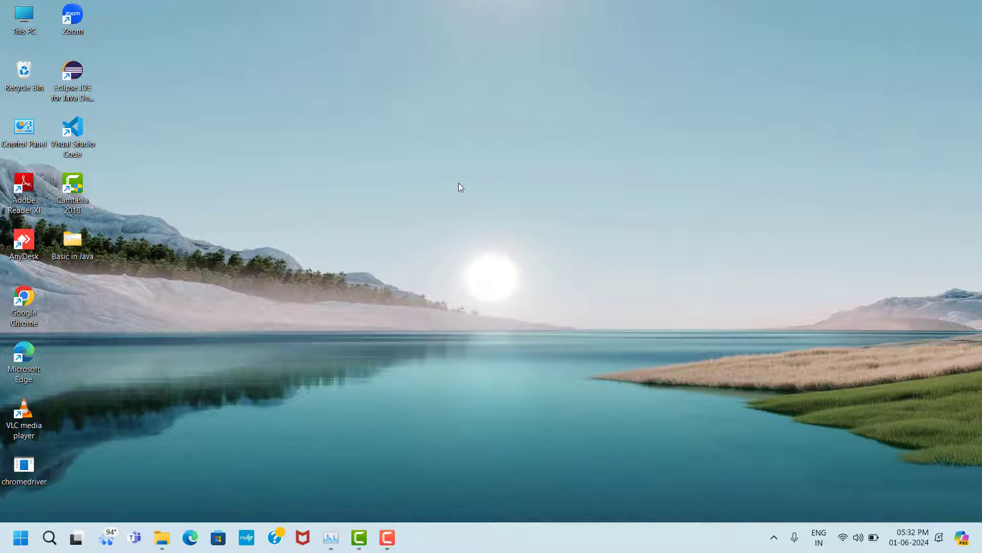
- Switch to Google Chrome and search Google for "directx setup"
double_click(27, 299)
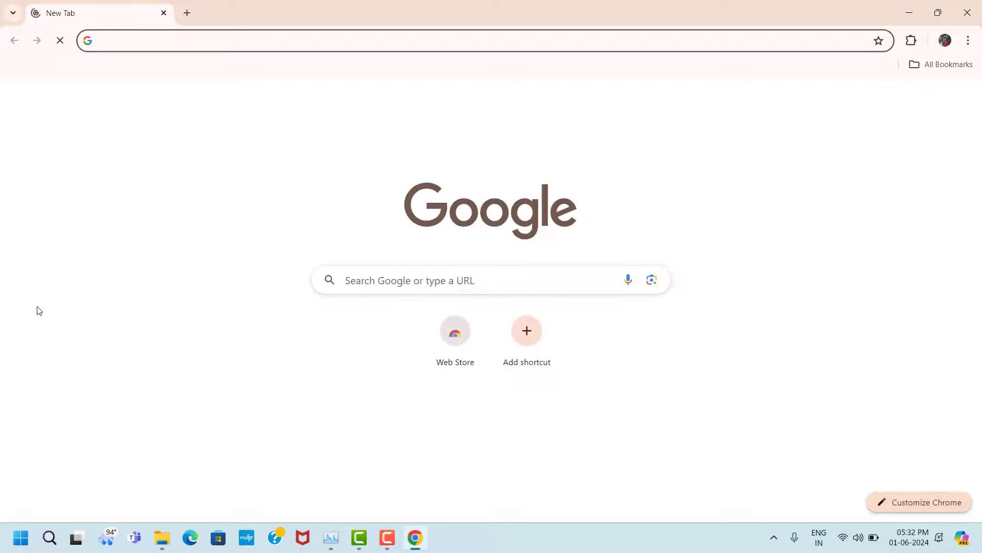
left_click(383, 284)
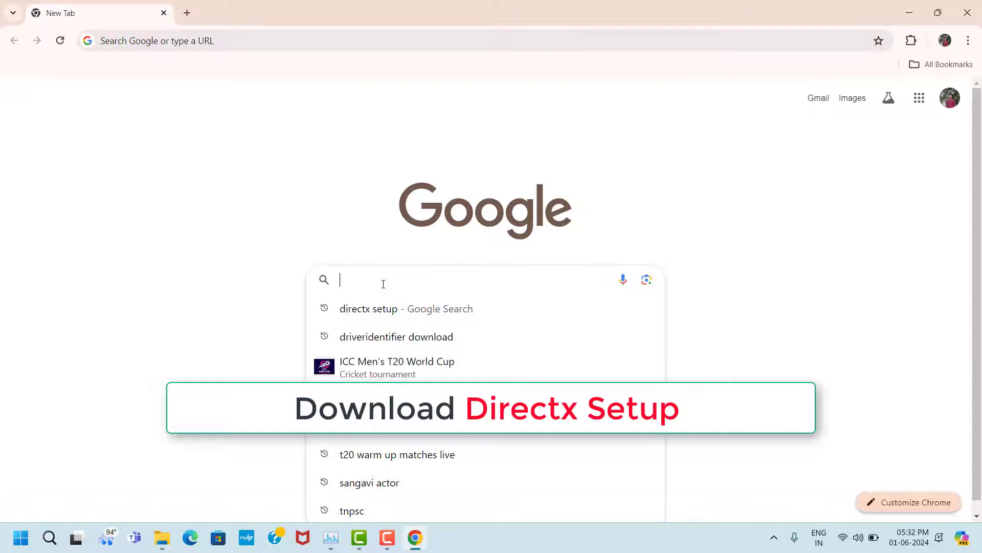
type("directx setup")
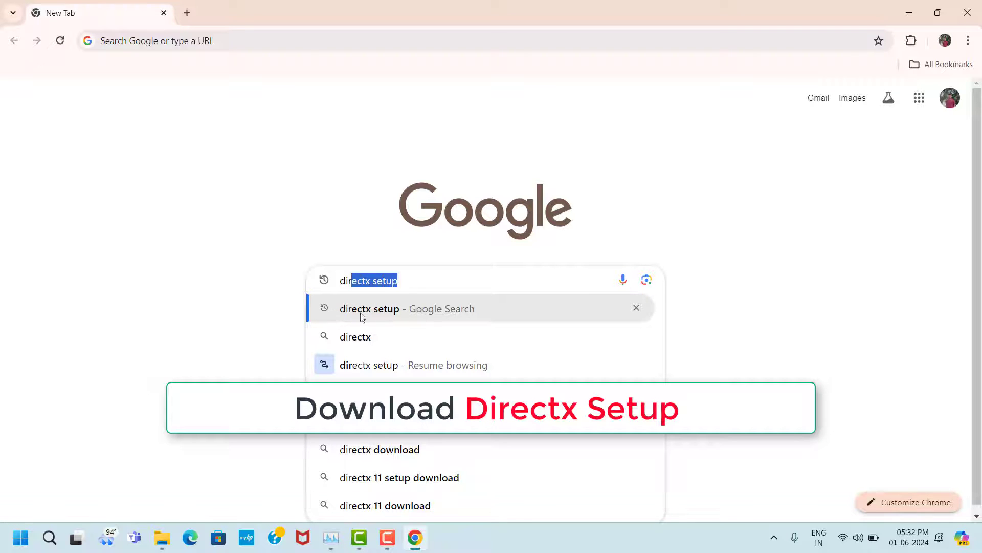
left_click(403, 313)
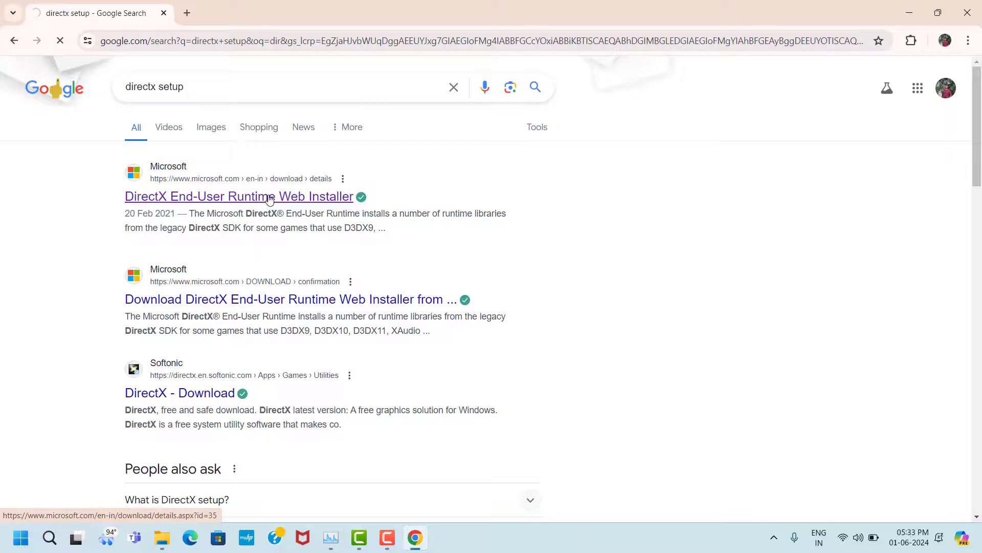
- Download the English DirectX End-User Runtime Web Installer from its Microsoft page and launch the downloaded dxwebsetup file
scroll(474, 268, "down", 5)
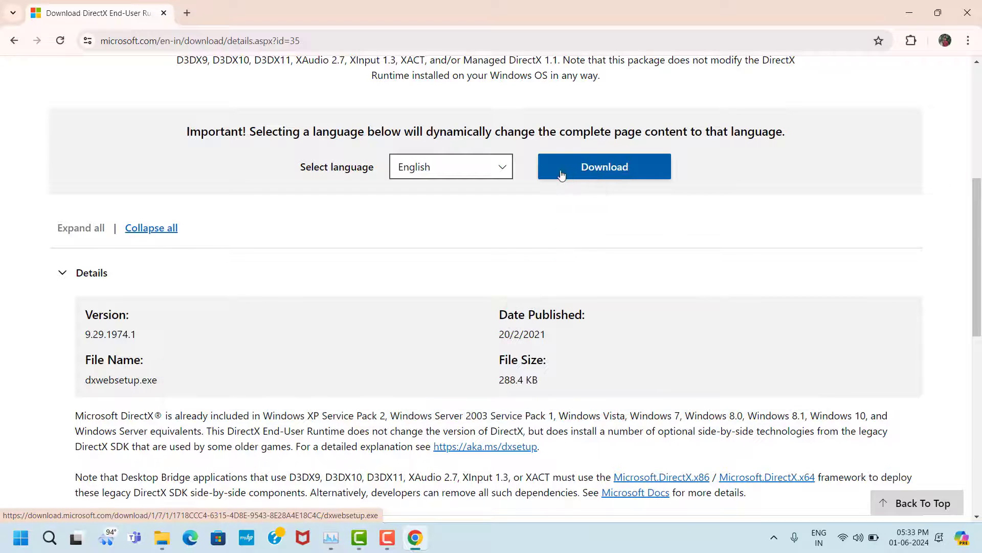
left_click(615, 169)
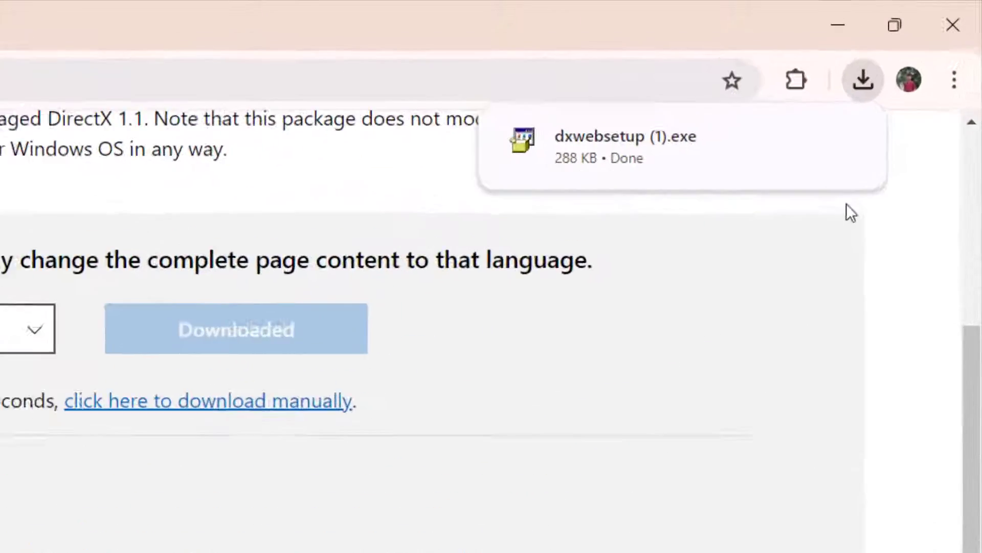
mouse_move(849, 148)
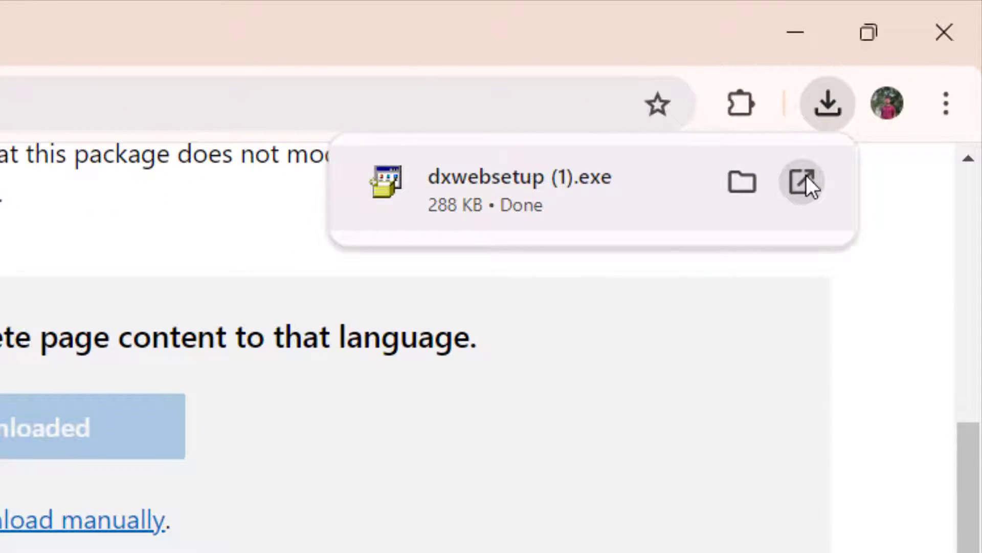
left_click(802, 182)
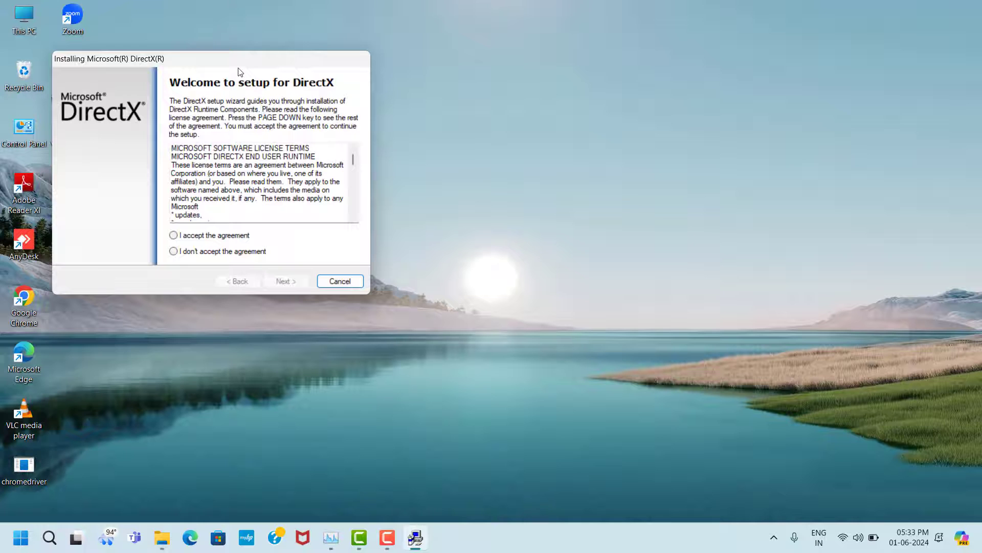
- Move the DirectX setup window toward the screen's center, accept the license agreement, and proceed through installing the runtime components
left_click_drag(238, 65, 509, 66)
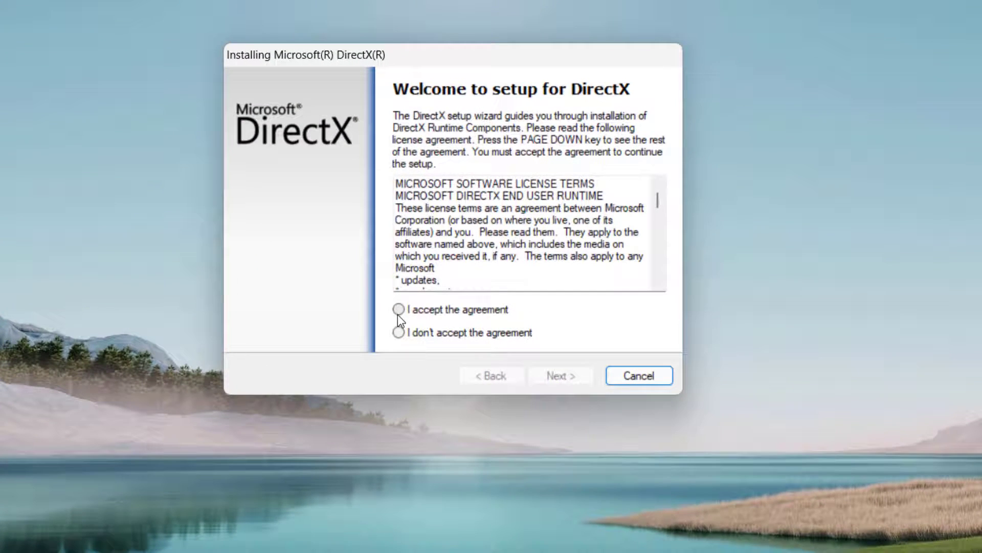
left_click(398, 311)
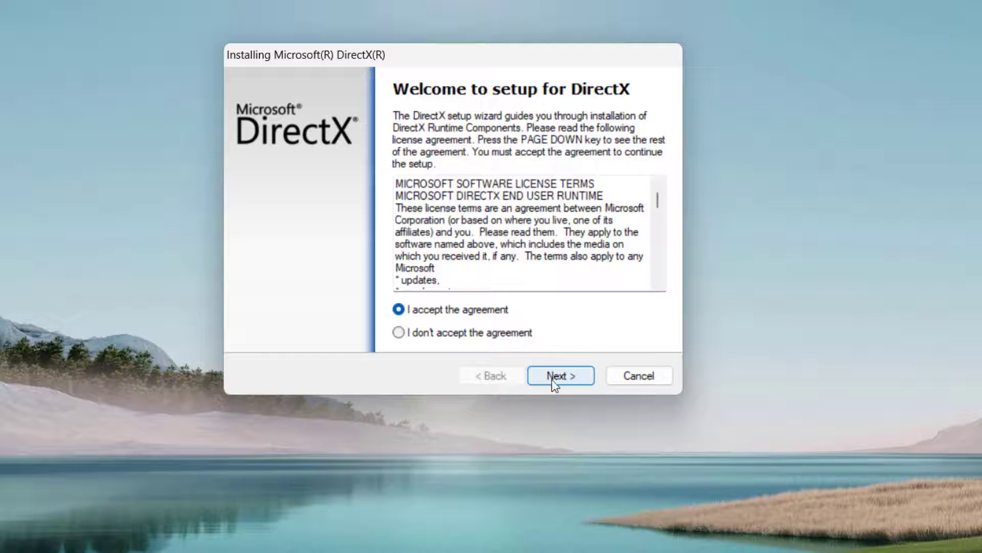
left_click(578, 379)
left_click(578, 380)
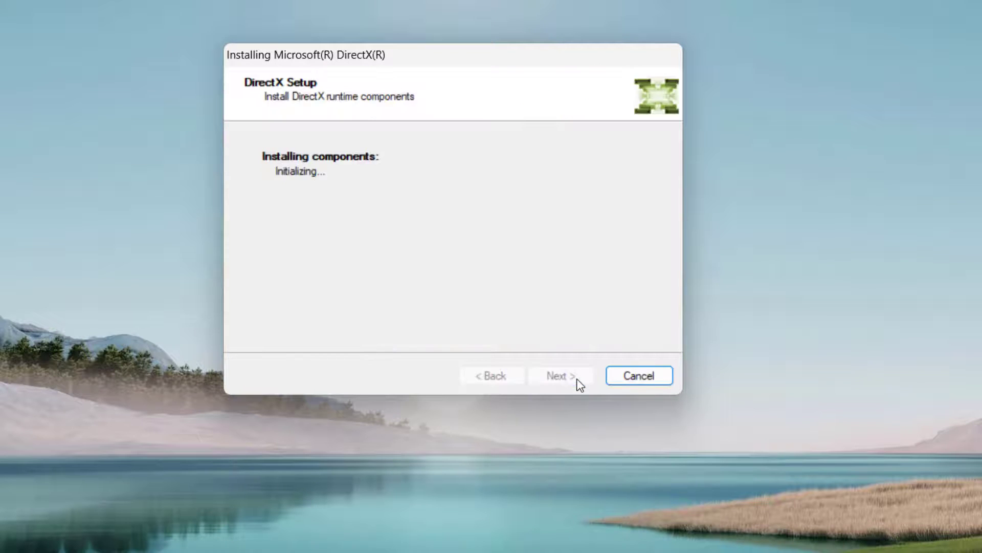
left_click(582, 379)
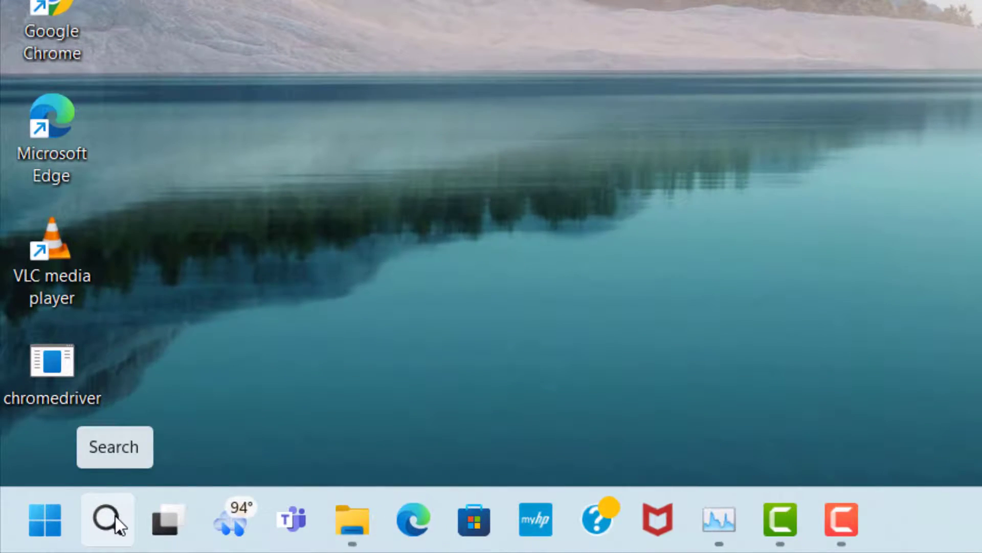
- Open Device Manager through Windows search and expand the Display adapters category
left_click(114, 519)
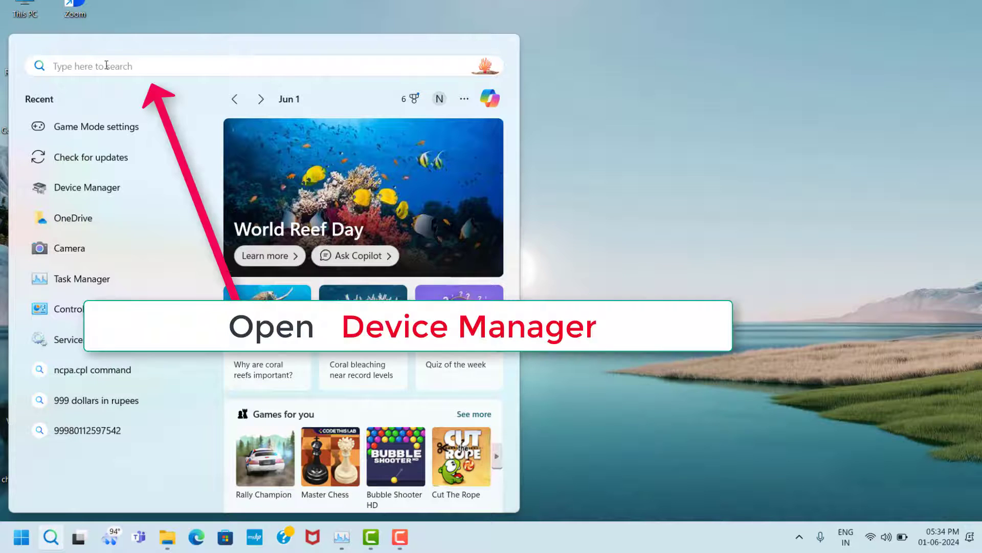
type("dev")
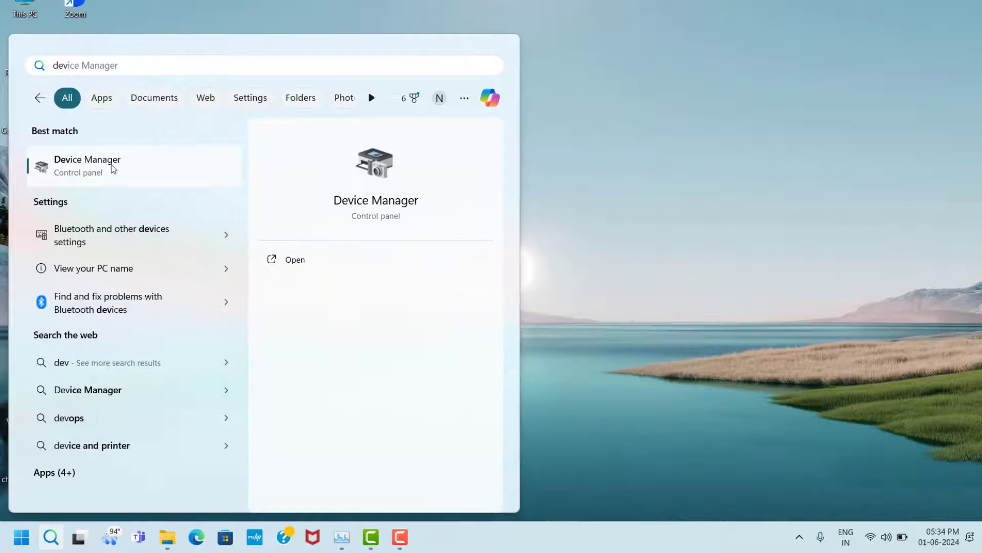
left_click(78, 165)
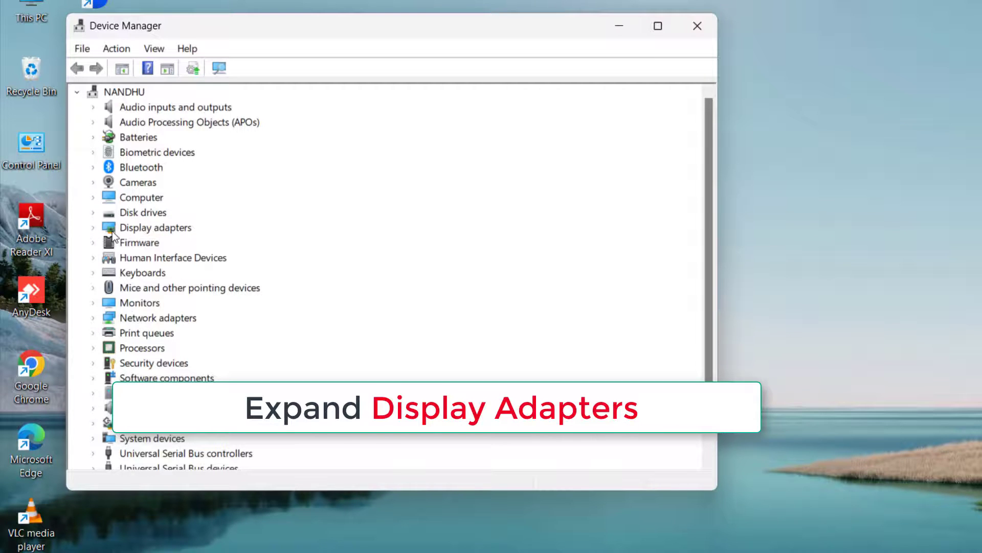
left_click(158, 230)
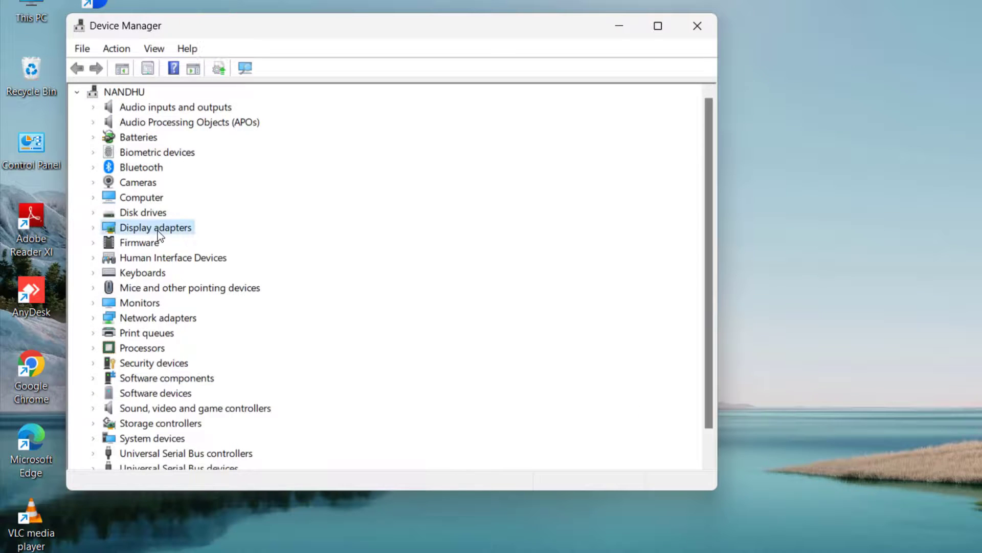
left_click(94, 227)
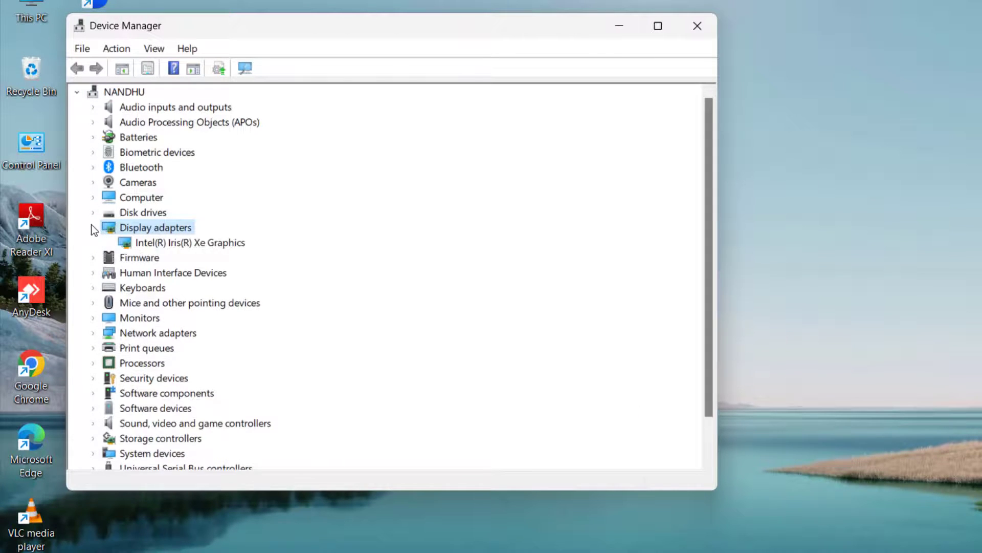
- Update the Intel(R) Iris(R) Xe Graphics driver manually, installing the Intel(R) Iris(R) Xe Graphics model from the computer's list of available drivers
right_click(200, 245)
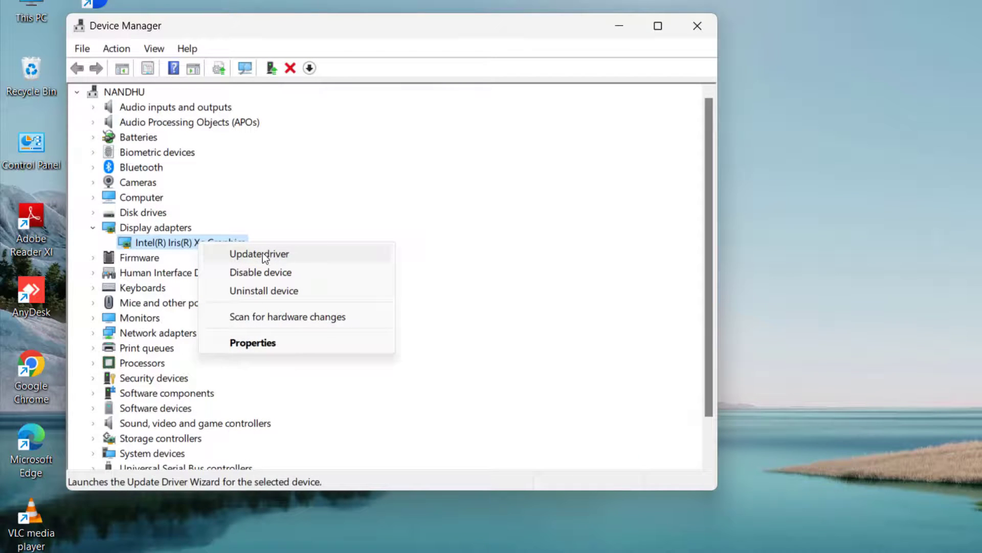
left_click(278, 255)
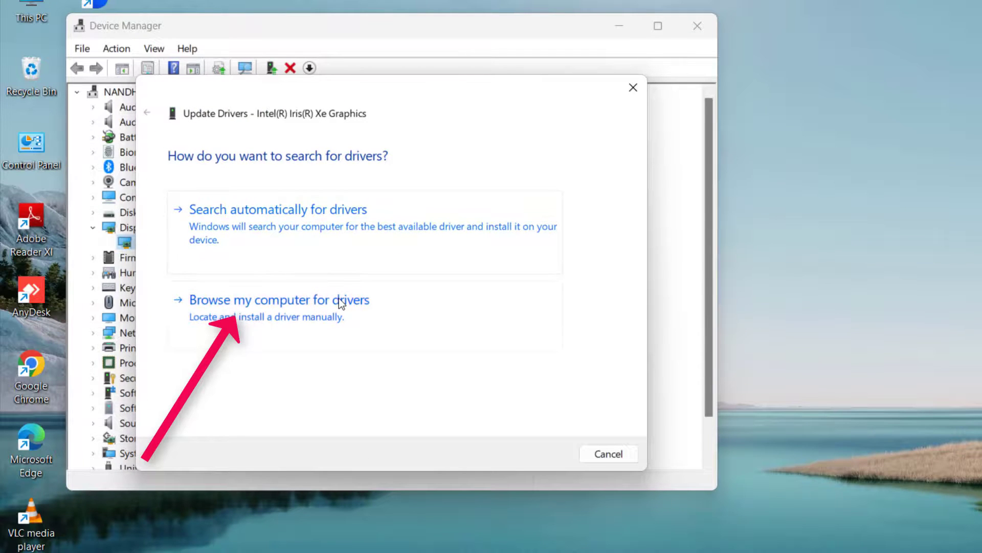
left_click(295, 301)
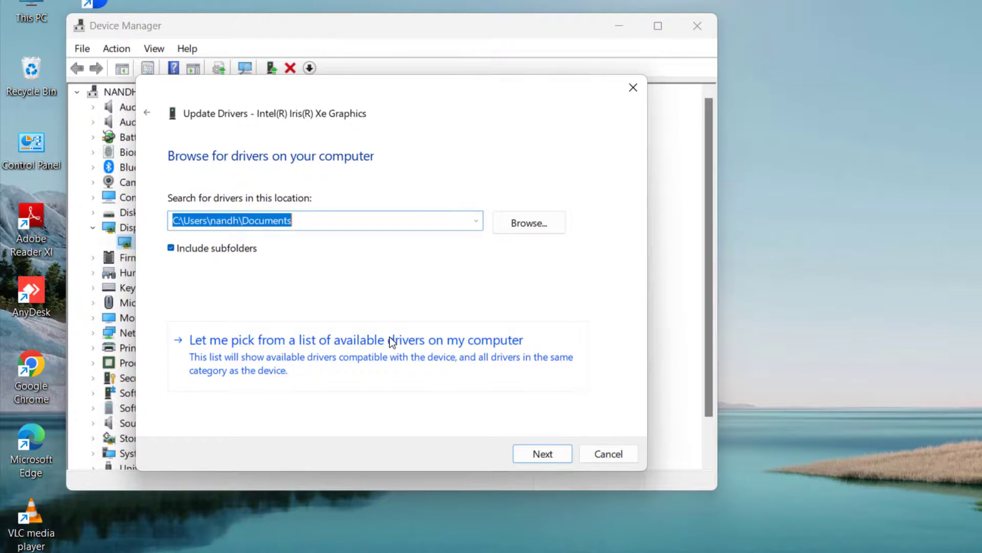
left_click(371, 341)
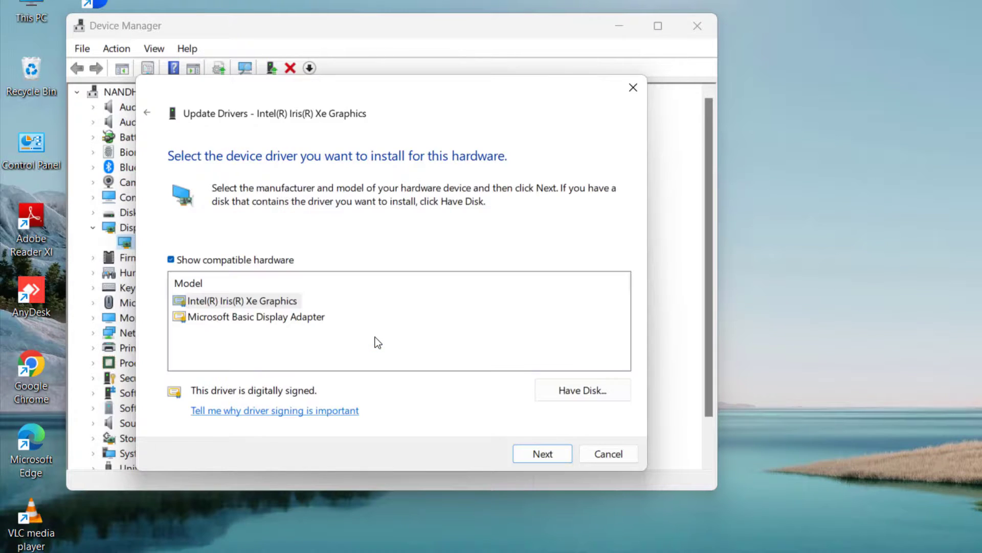
left_click(248, 301)
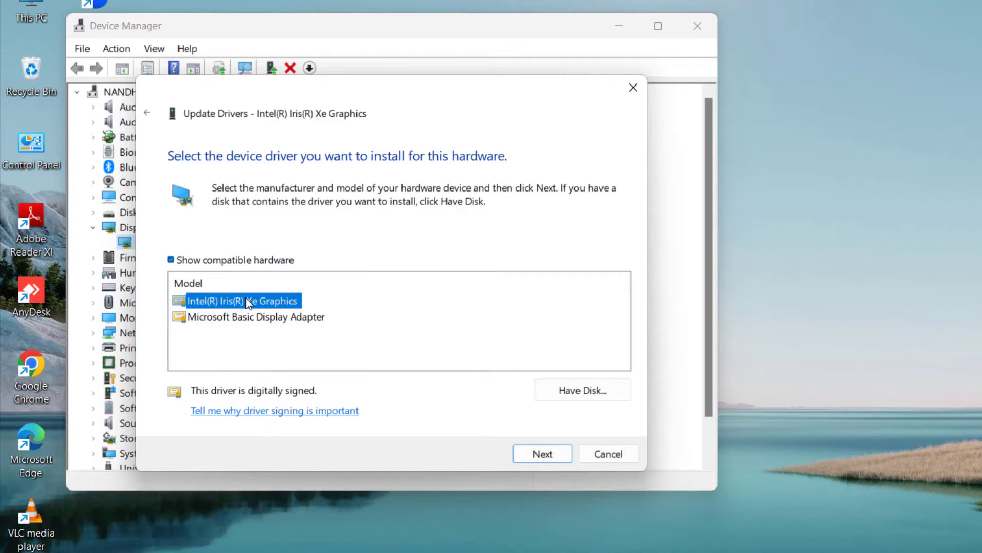
left_click(542, 453)
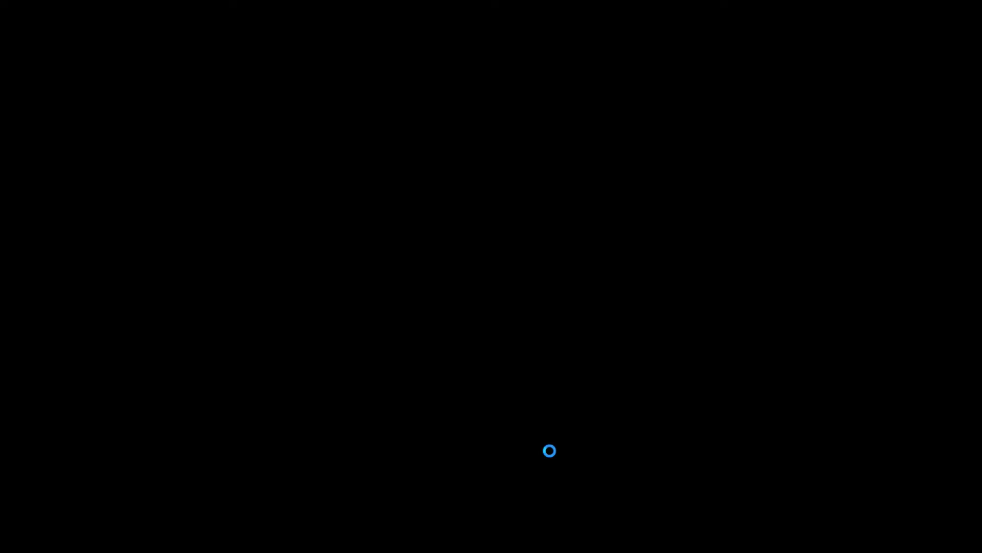